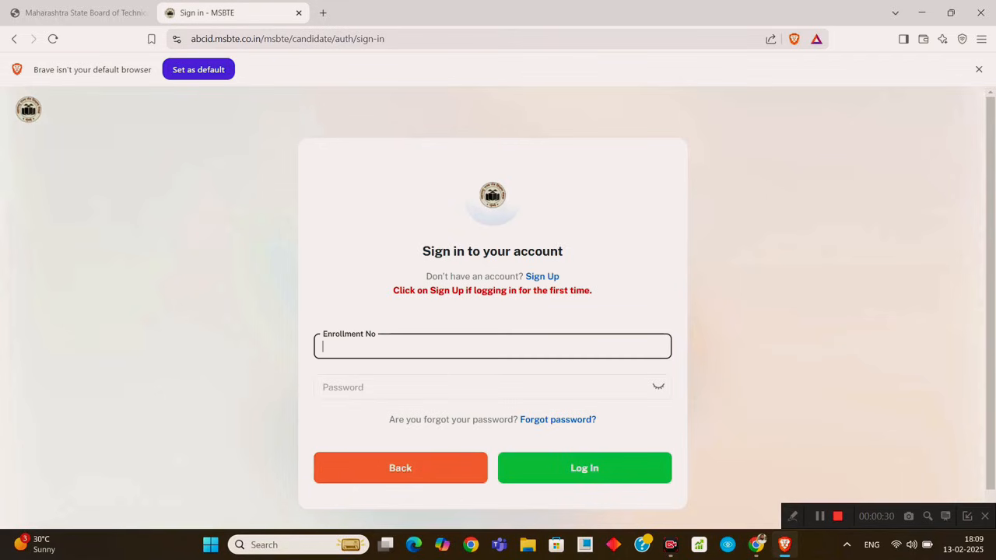
Step: On the Sign Up form, enter the enrollment number and password and verify the enrollment number
click(542, 280)
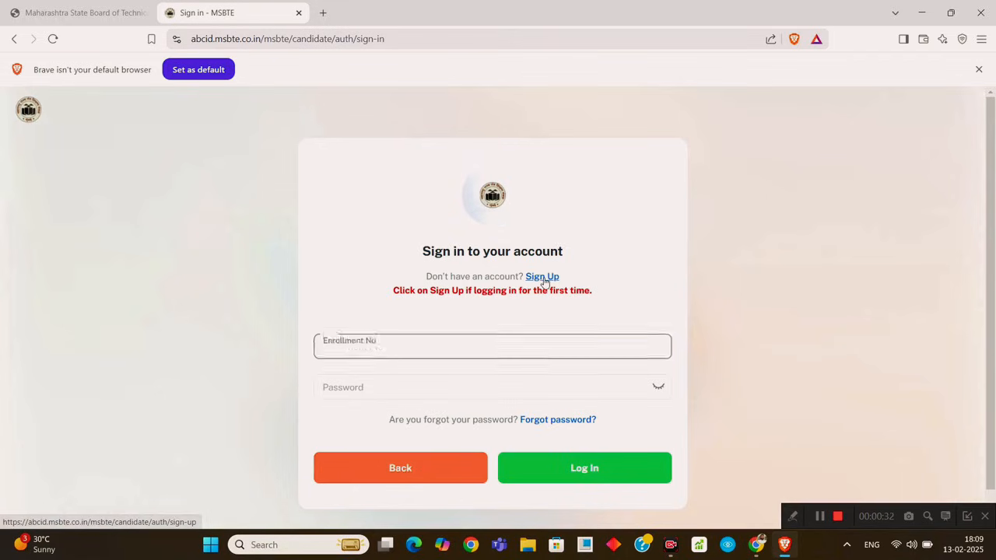
scroll(513, 241, down, 2)
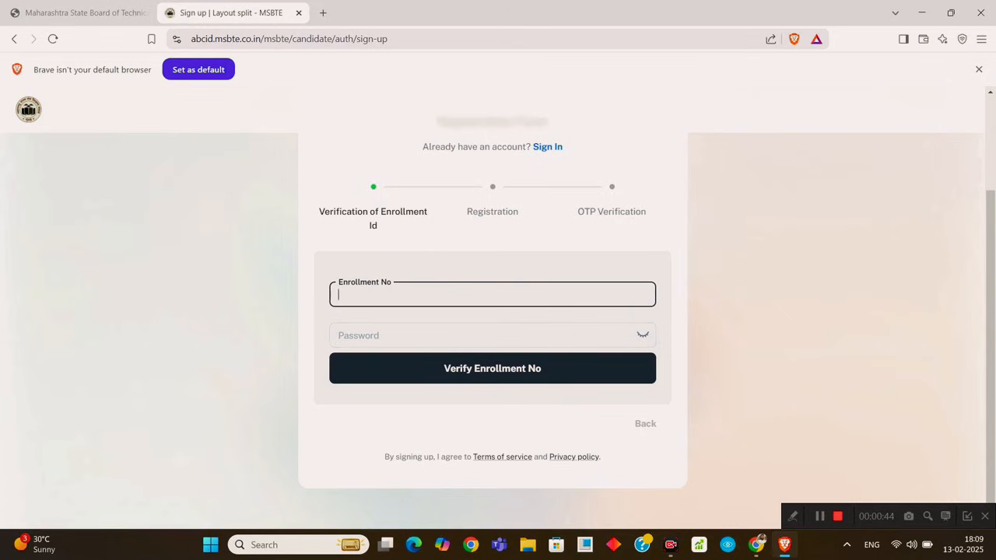
scroll(508, 282, up, 2)
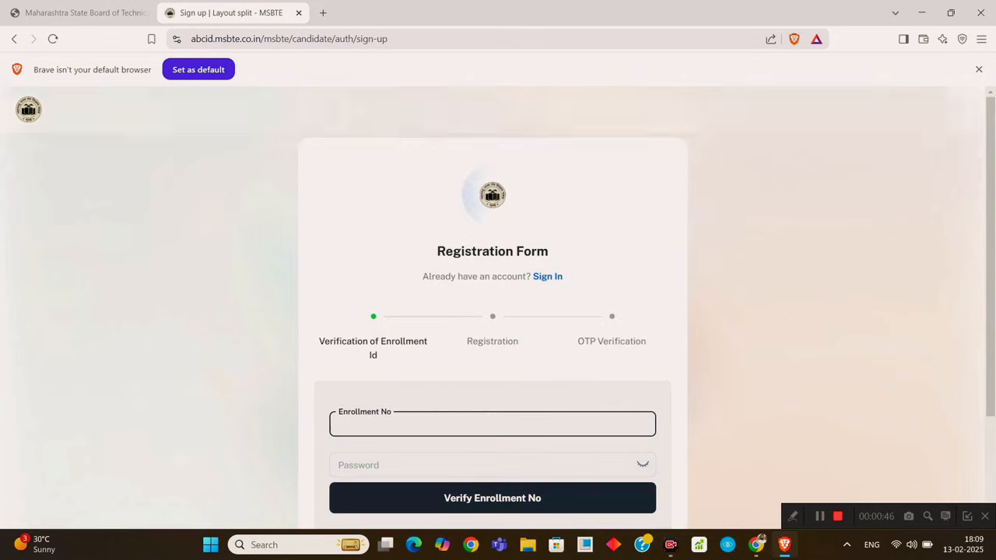
scroll(508, 281, down, 2)
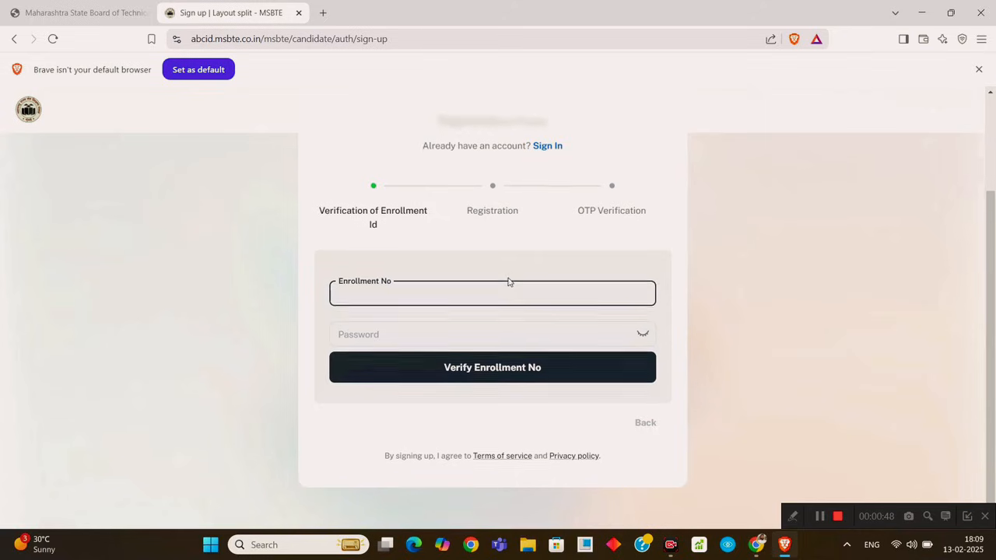
scroll(508, 282, down, 1)
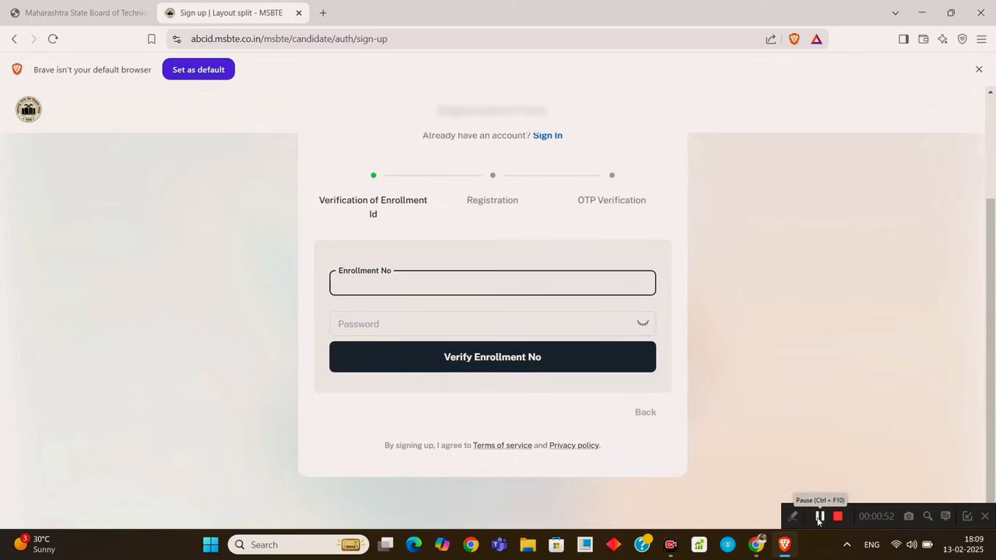
scroll(493, 311, up, 1)
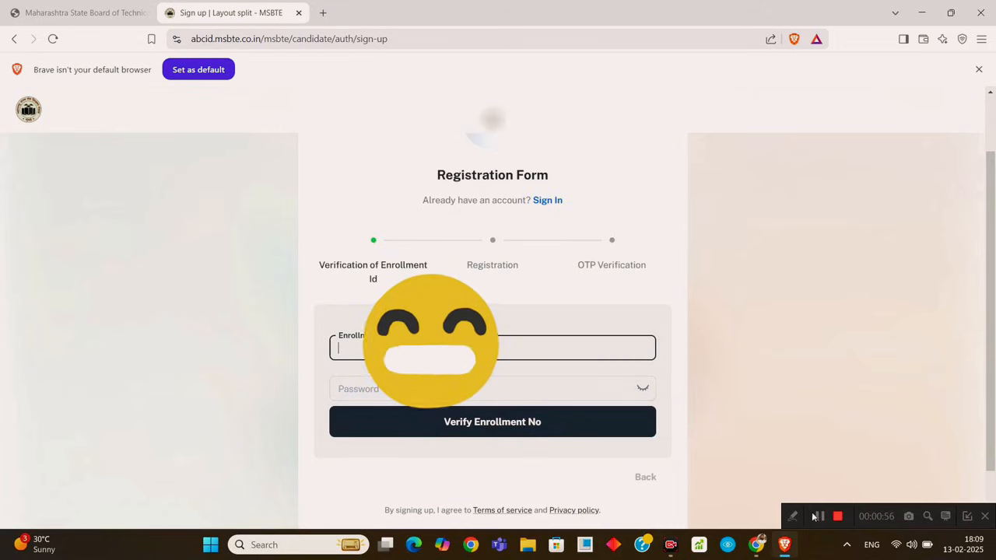
click(819, 517)
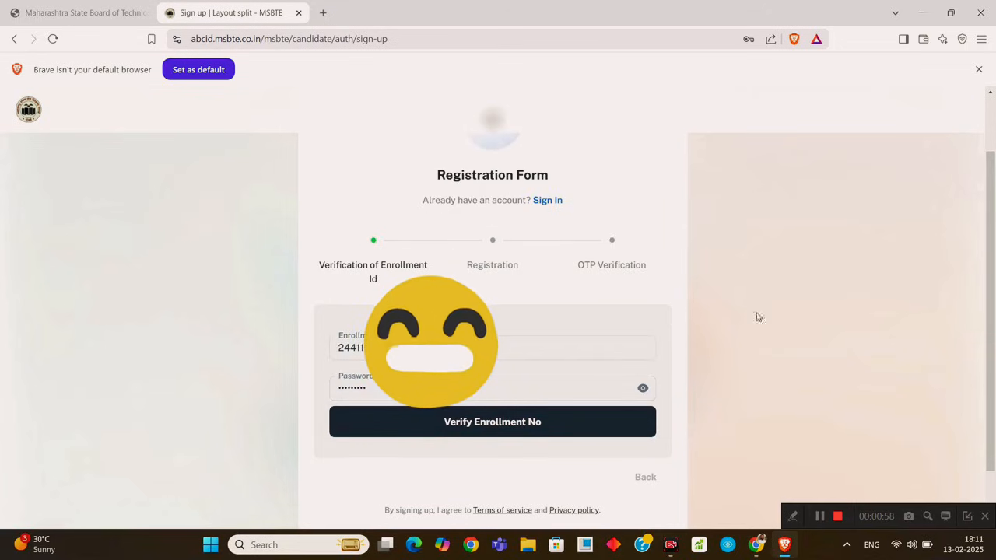
click(531, 433)
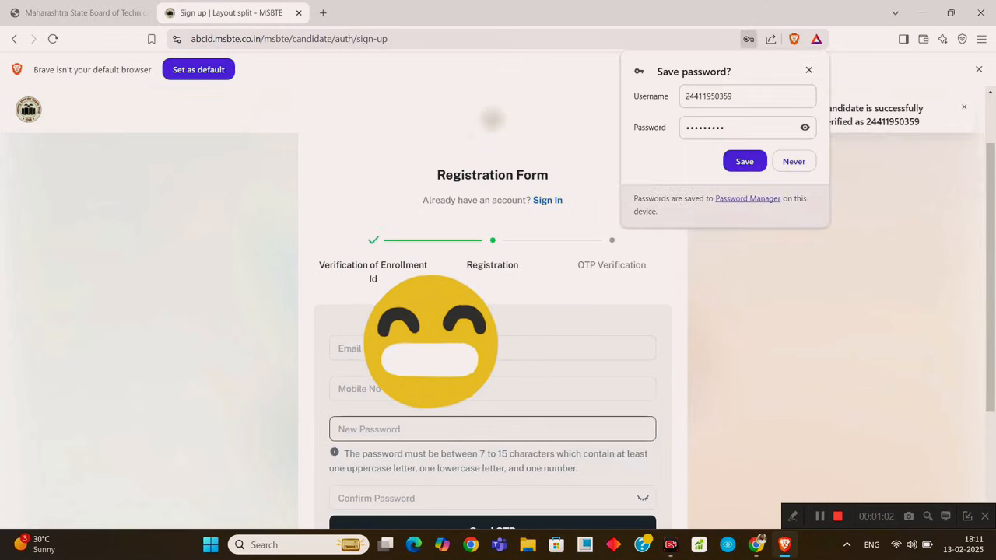
Step: Decline saving the password, fill in email, mobile number and new password, and request the OTP
click(793, 161)
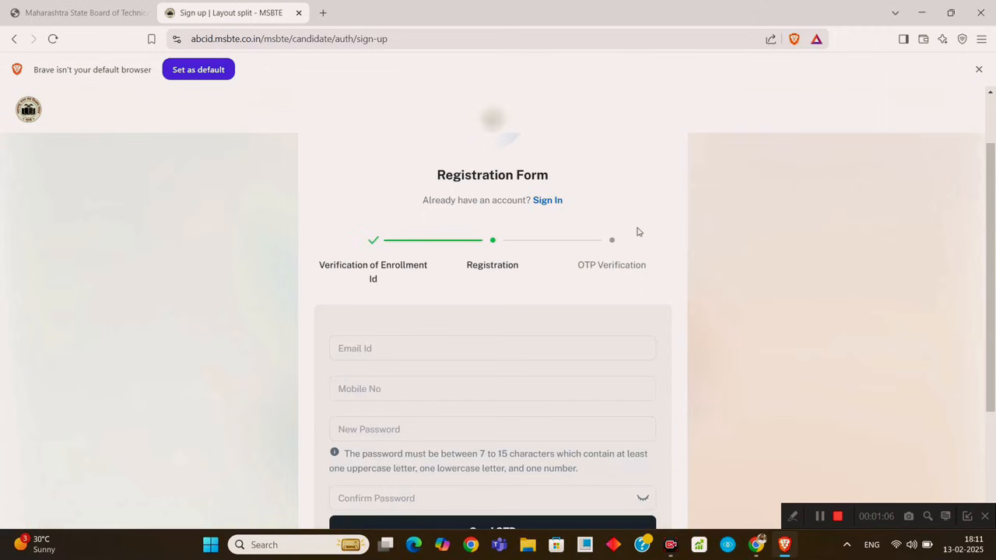
scroll(597, 238, down, 1)
click(492, 283)
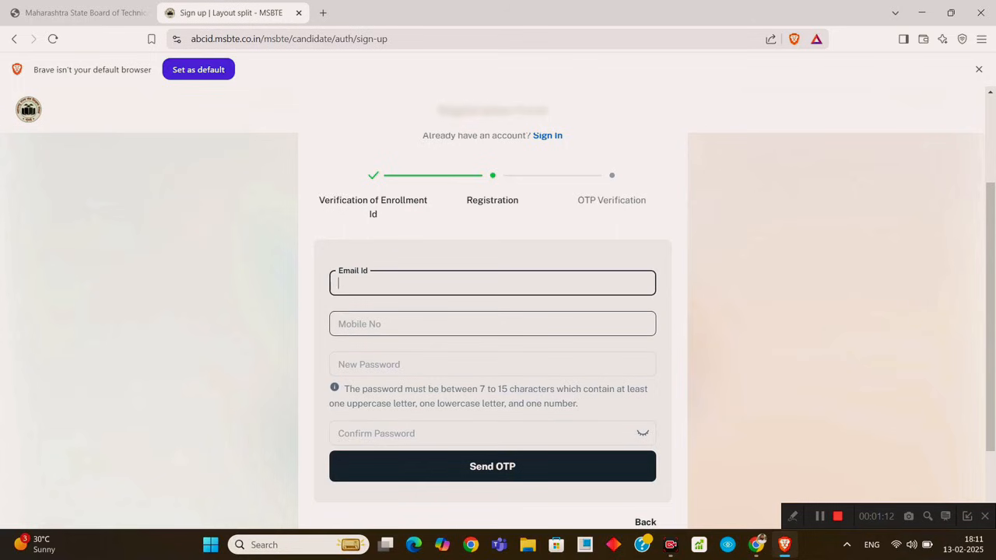
key(Tab)
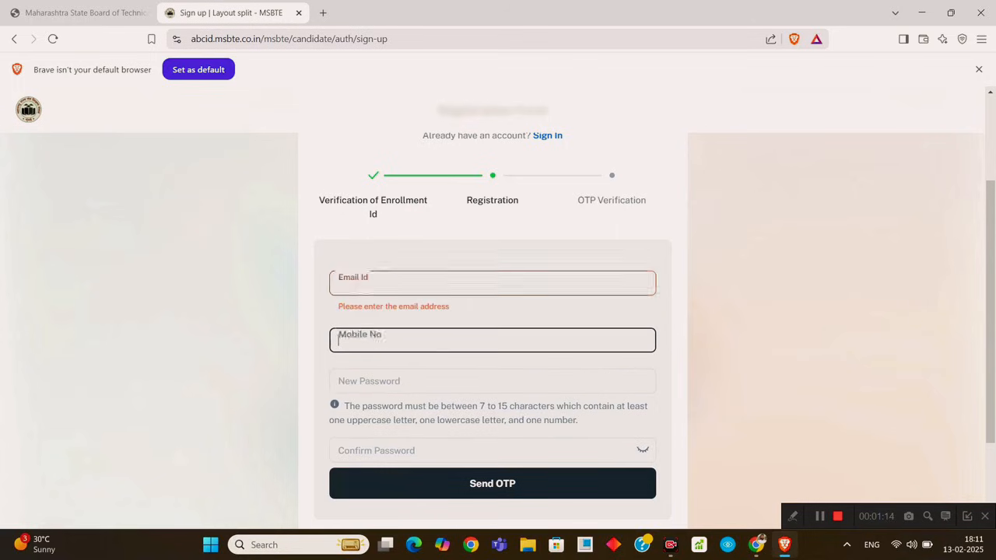
key(Tab)
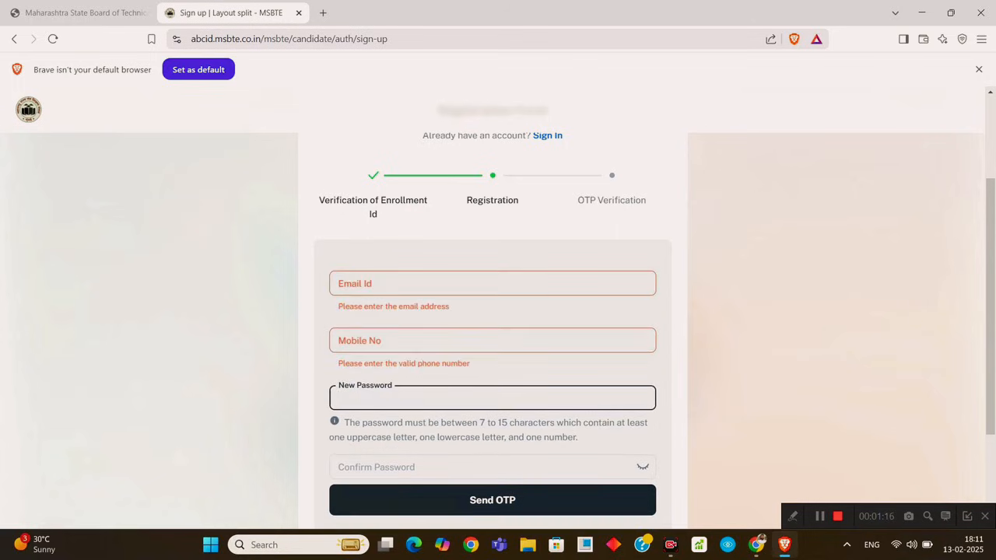
key(shift+Tab)
key(shift+Tab)
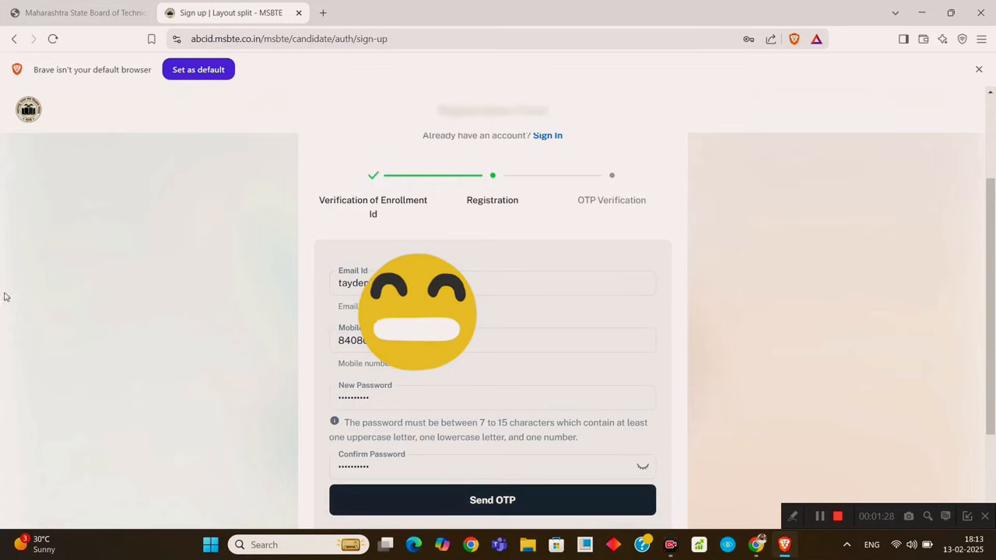
click(488, 500)
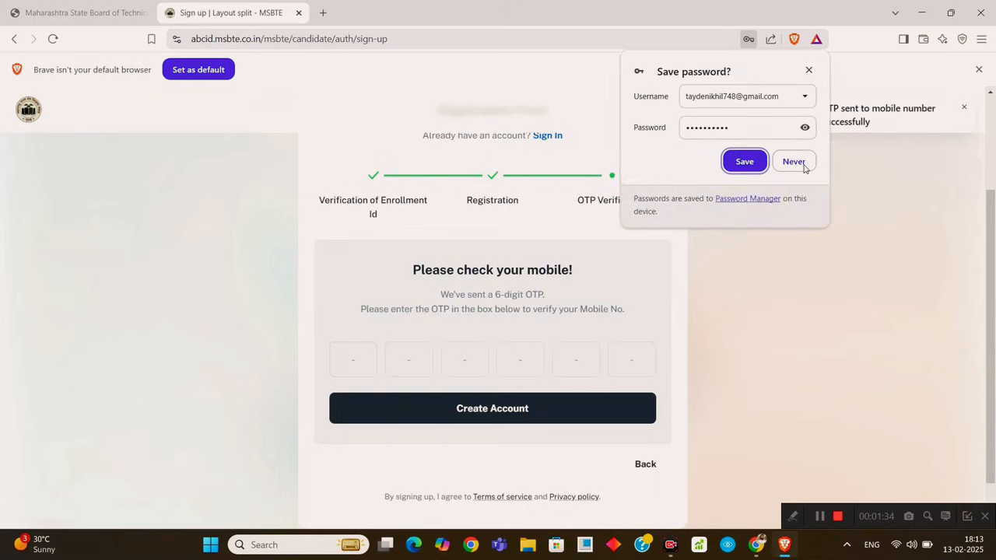
Step: Decline saving the password, enter the 6-digit mobile OTP, and create the account
click(794, 162)
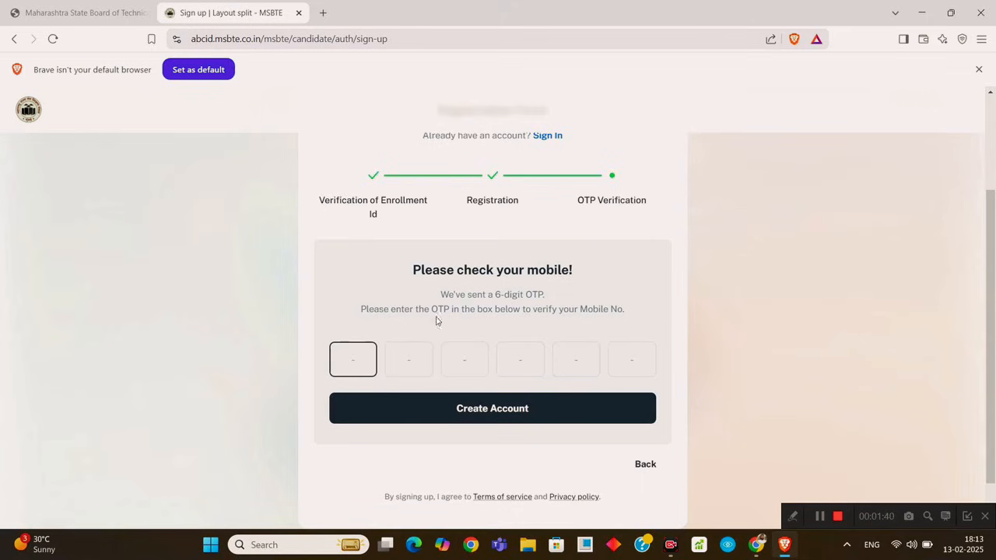
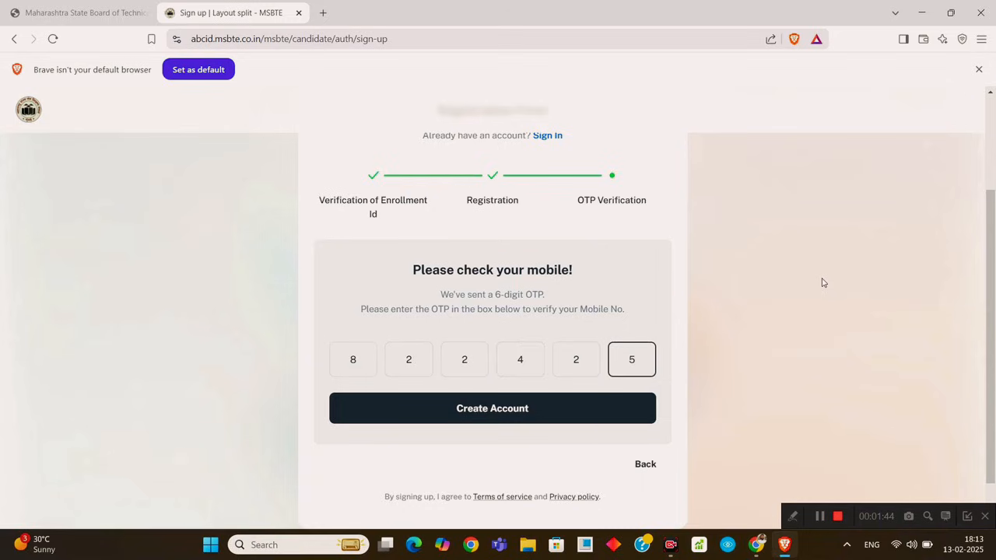
click(558, 411)
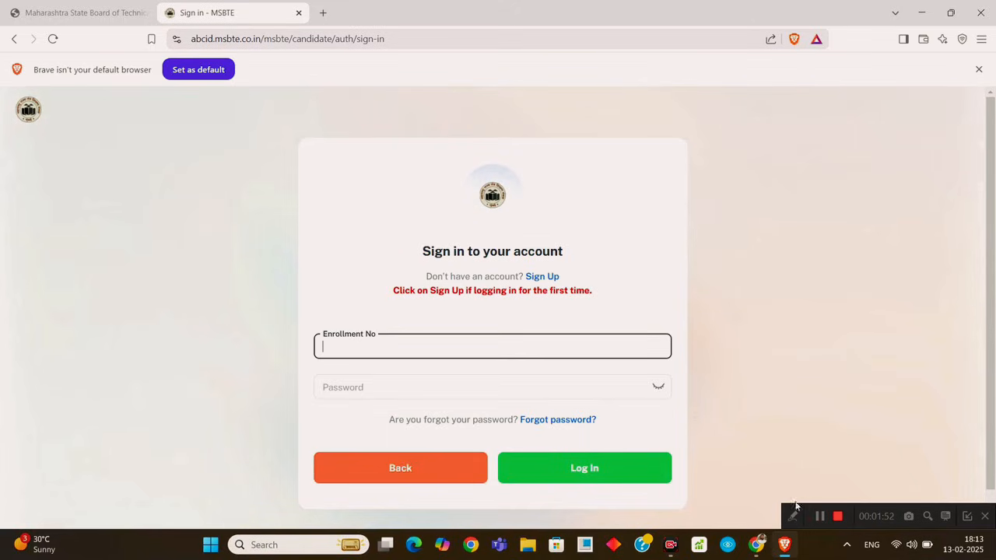
Step: Sign in with the new enrollment number and password to reach the candidate dashboard
click(493, 386)
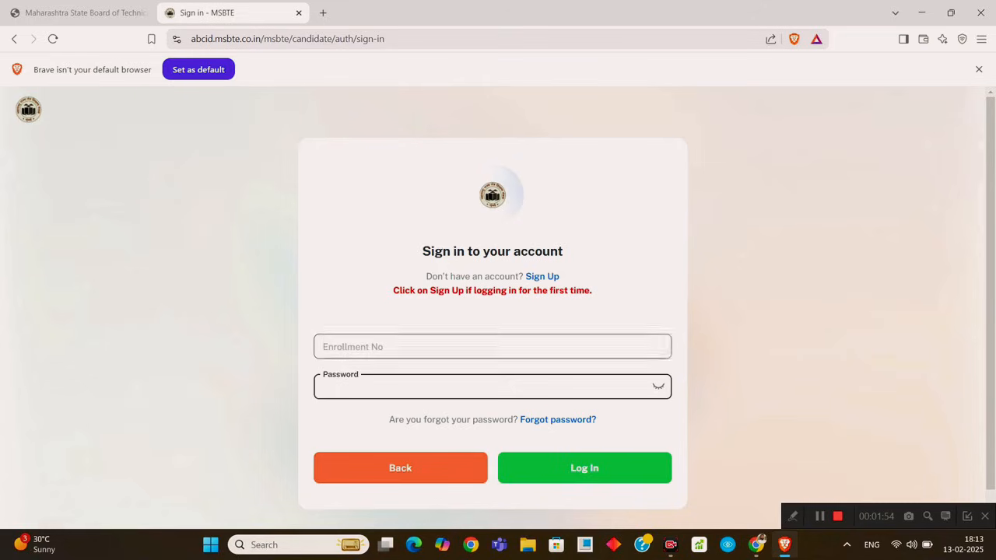
click(493, 347)
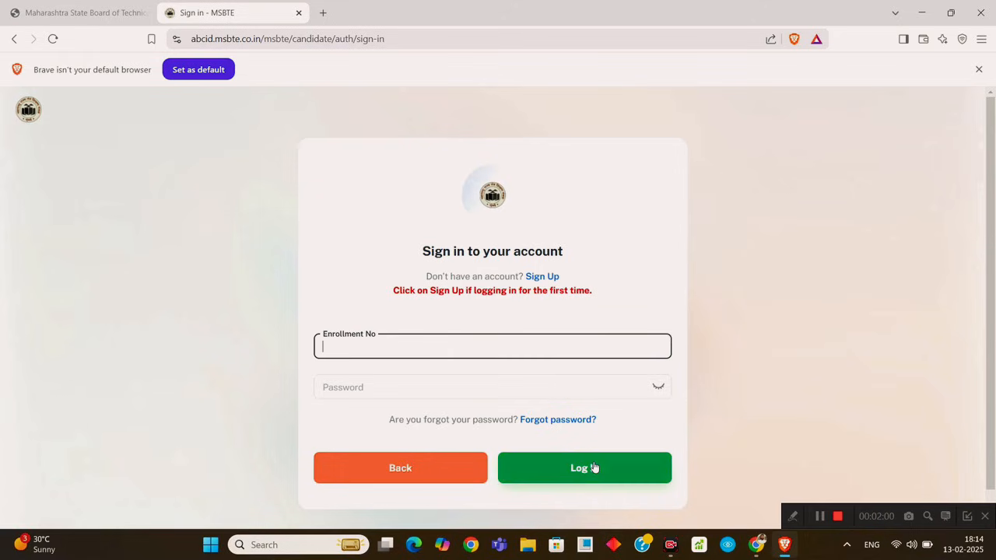
click(820, 516)
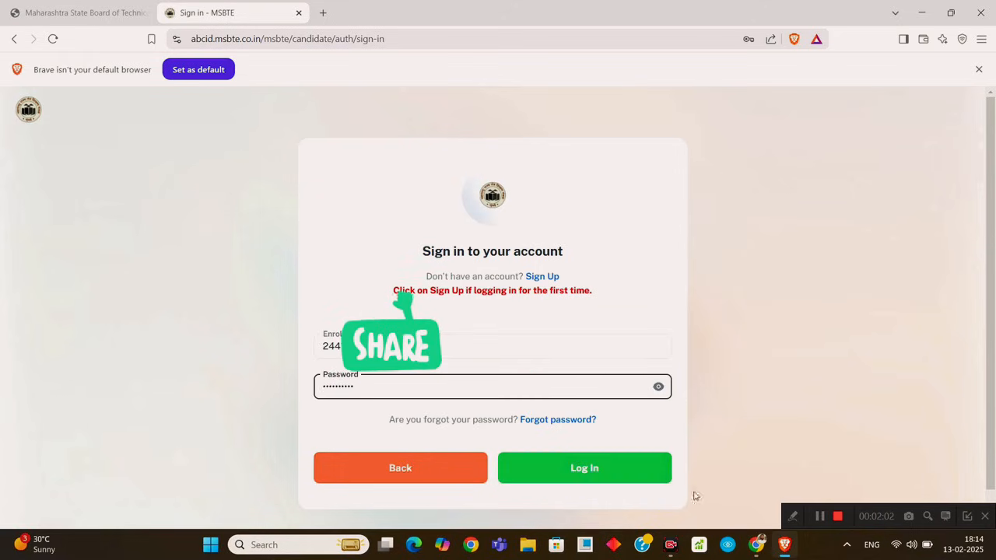
click(638, 474)
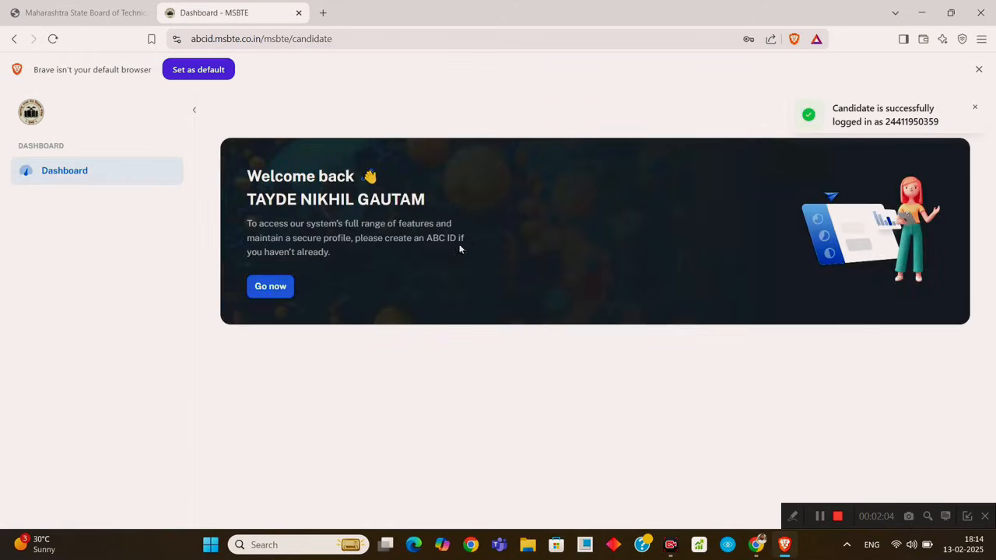
Step: Start the ABC ID registration and enter the student's Aadhaar number
click(279, 290)
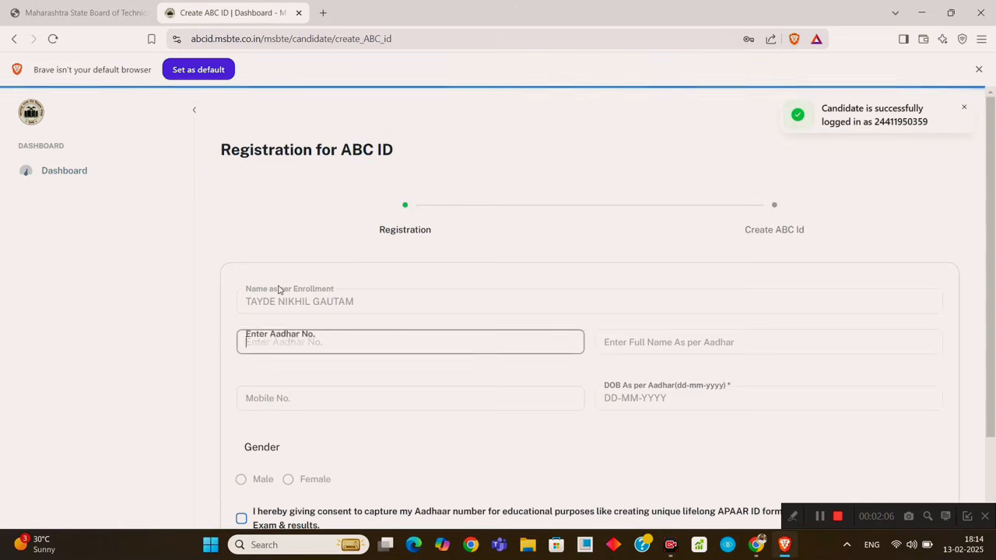
scroll(336, 233, down, 1)
scroll(336, 232, down, 1)
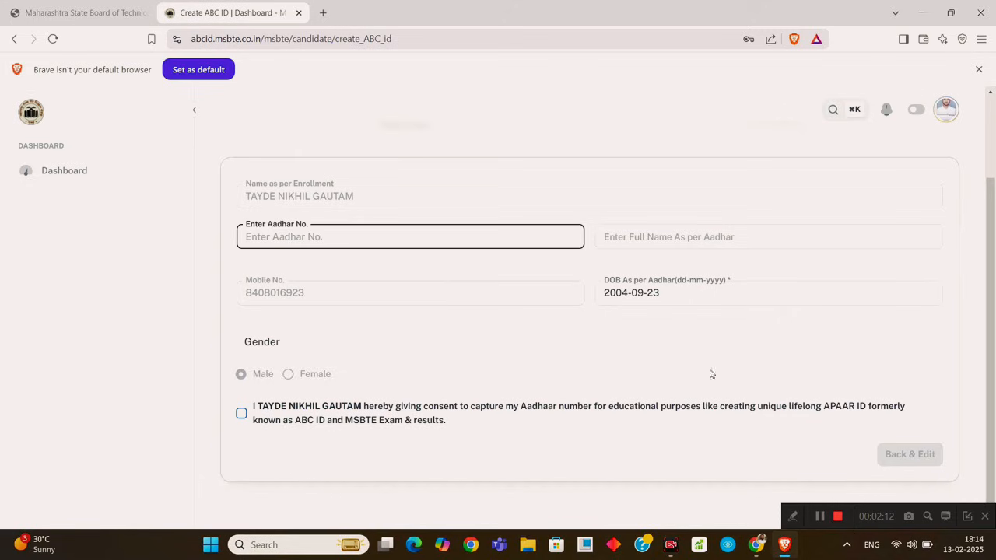
click(701, 237)
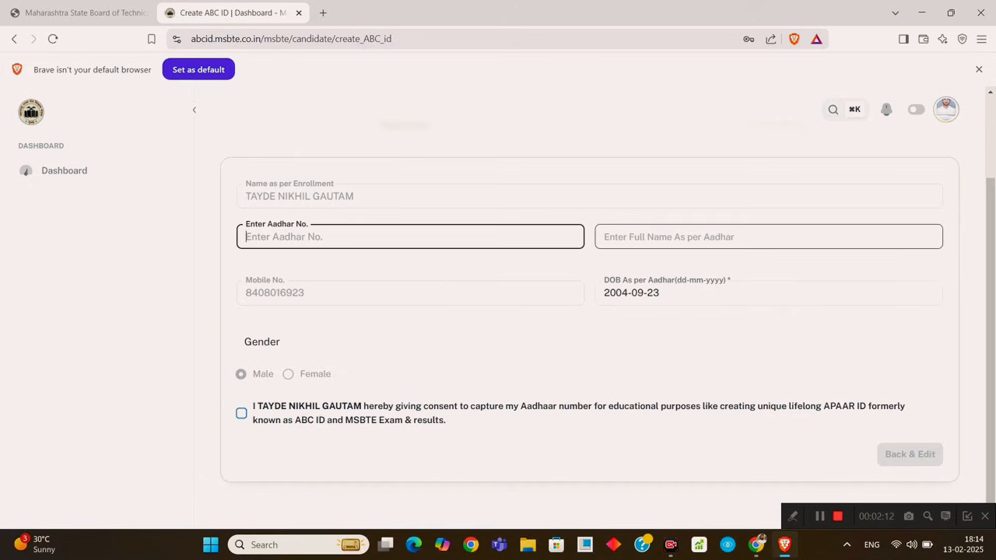
click(427, 225)
click(820, 516)
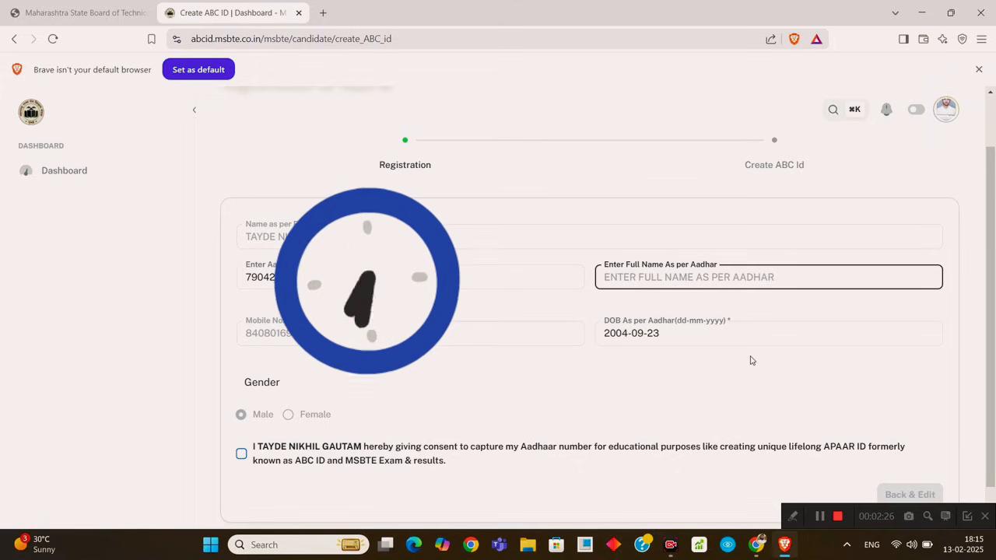
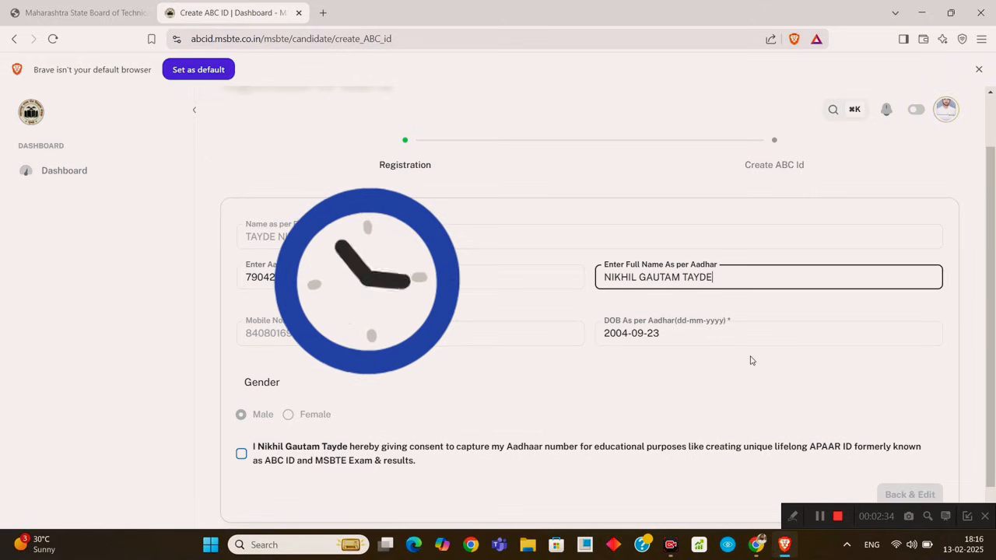
Step: Enter the student's full name as per Aadhaar, tick the Aadhaar consent, and Save & Preview
key(Tab)
key(Tab)
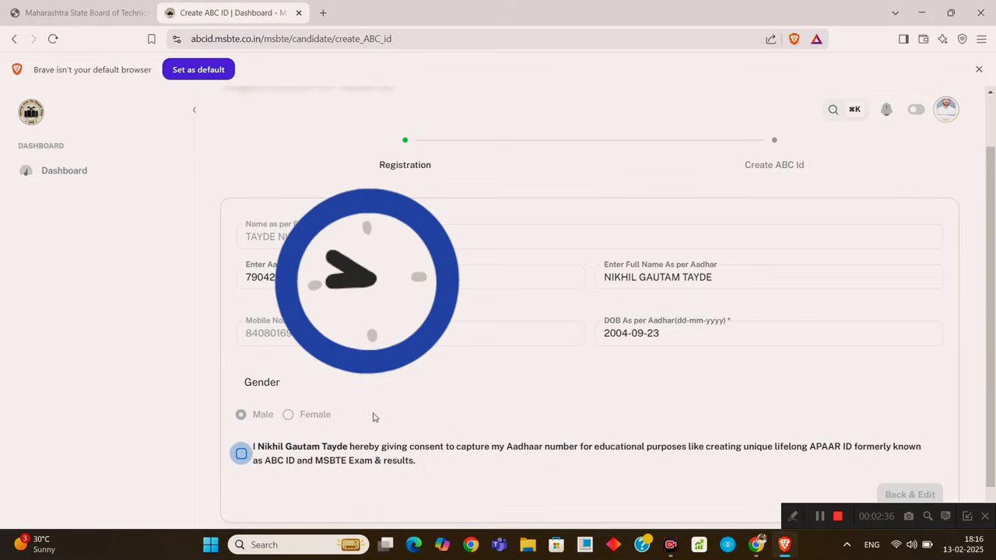
scroll(373, 418, down, 1)
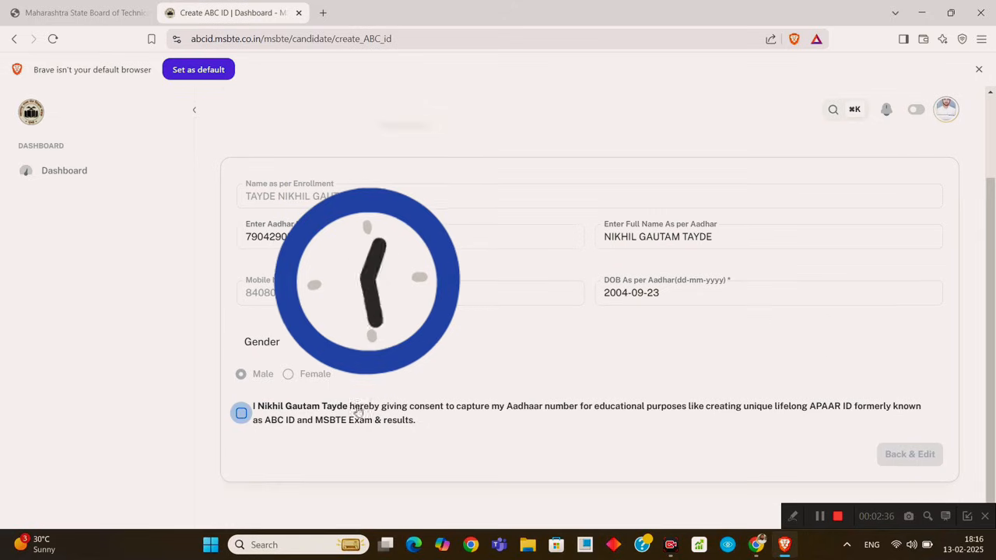
click(240, 415)
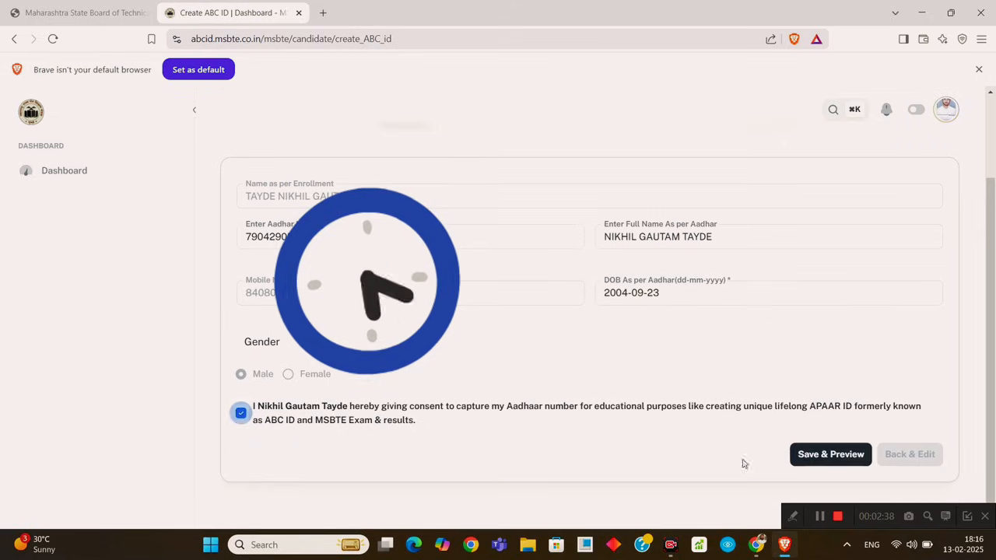
click(831, 455)
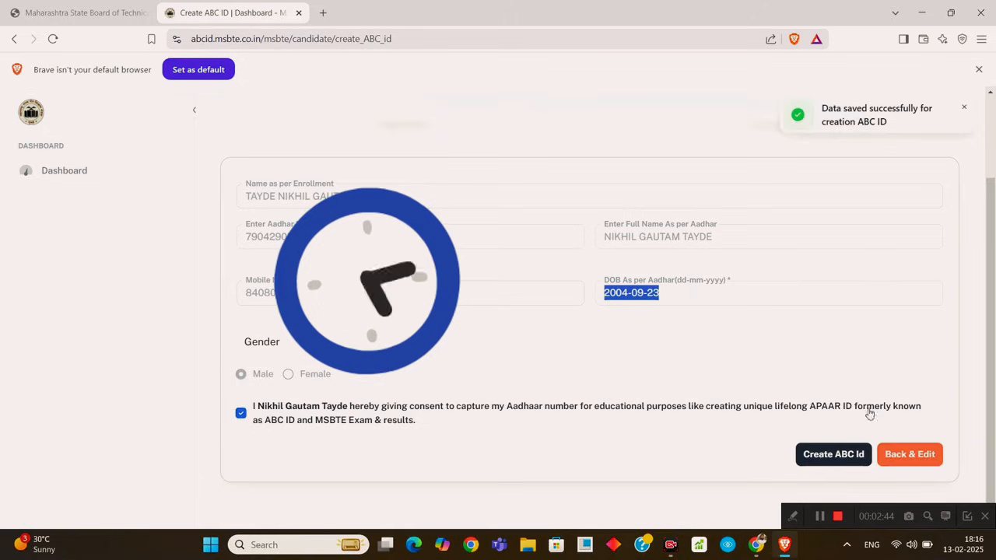
Step: Return to edit, add the missing 'A' to the surname, re-save, and submit Create ABC Id
click(831, 456)
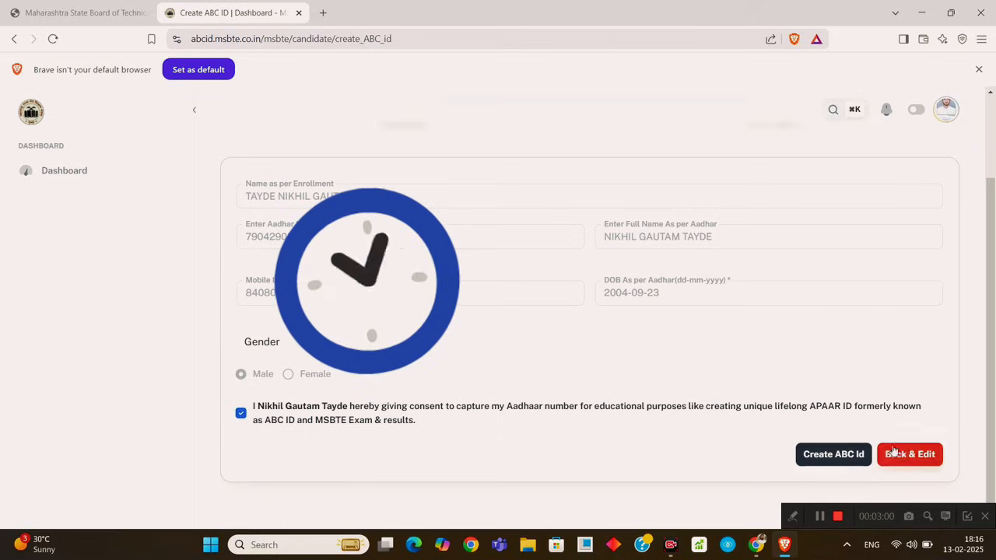
click(912, 460)
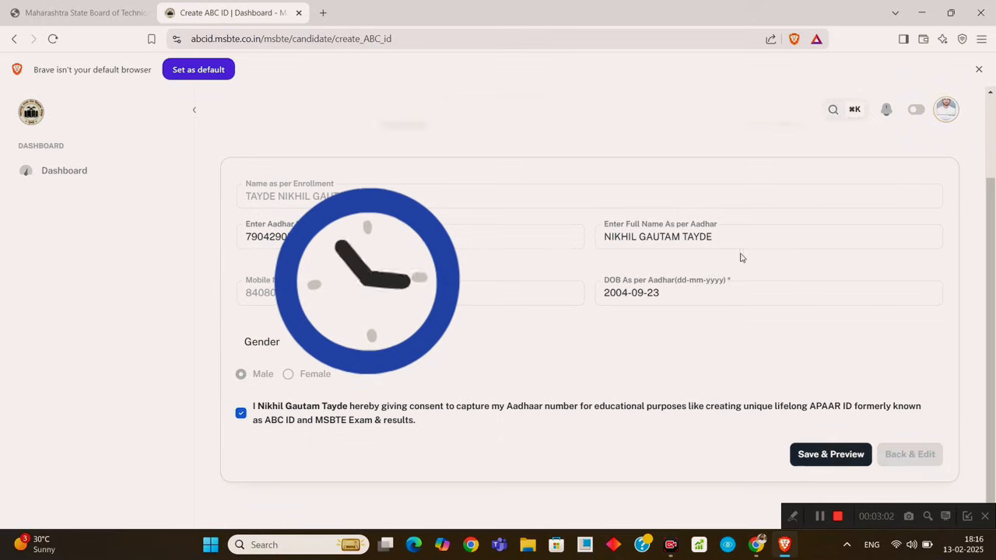
click(701, 237)
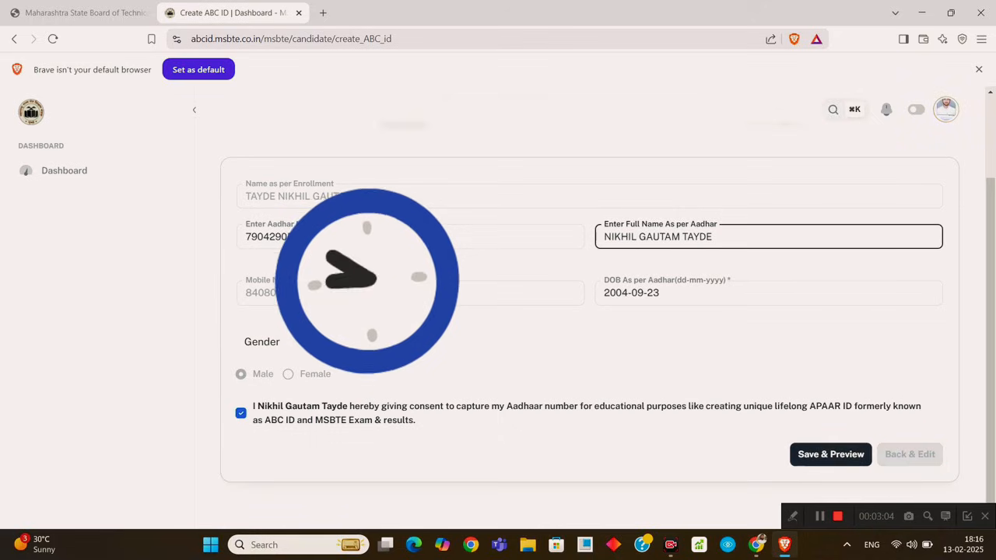
text(A)
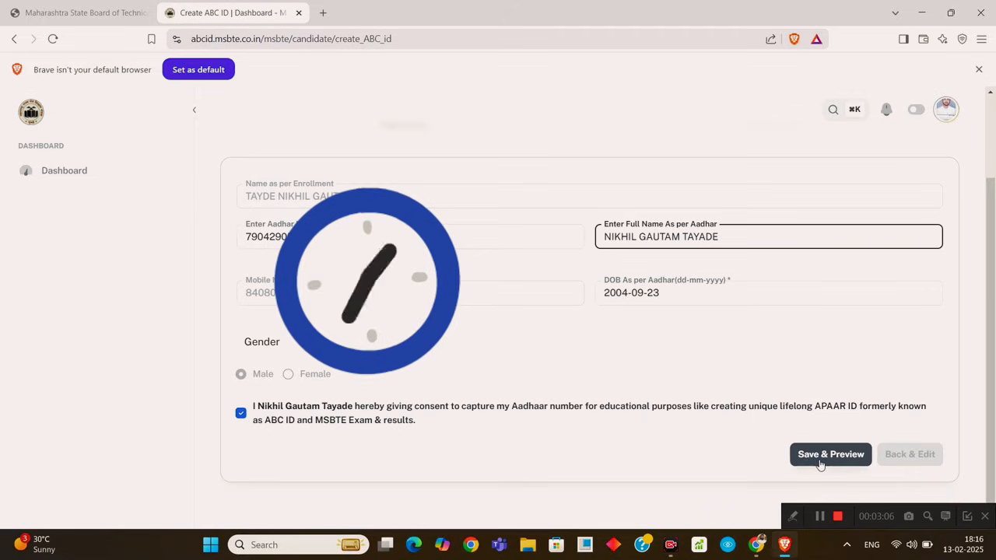
click(819, 461)
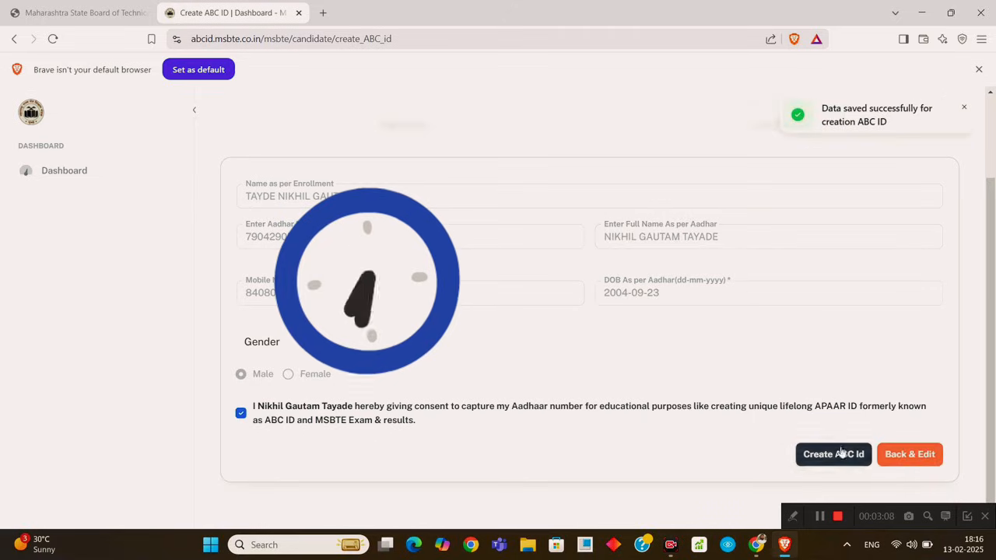
click(836, 465)
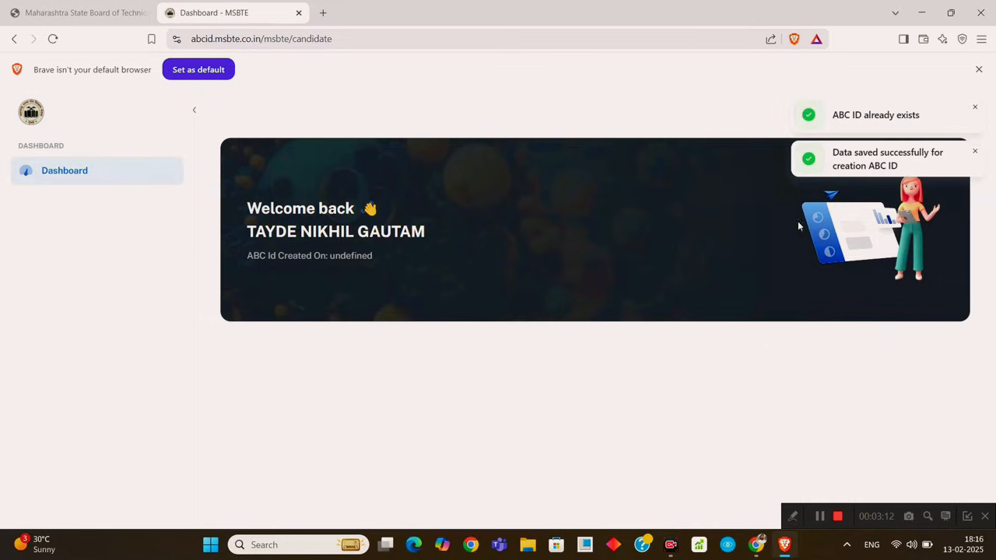
Step: Dismiss the data-saved notification and open Profile from the top-right avatar drawer
click(975, 151)
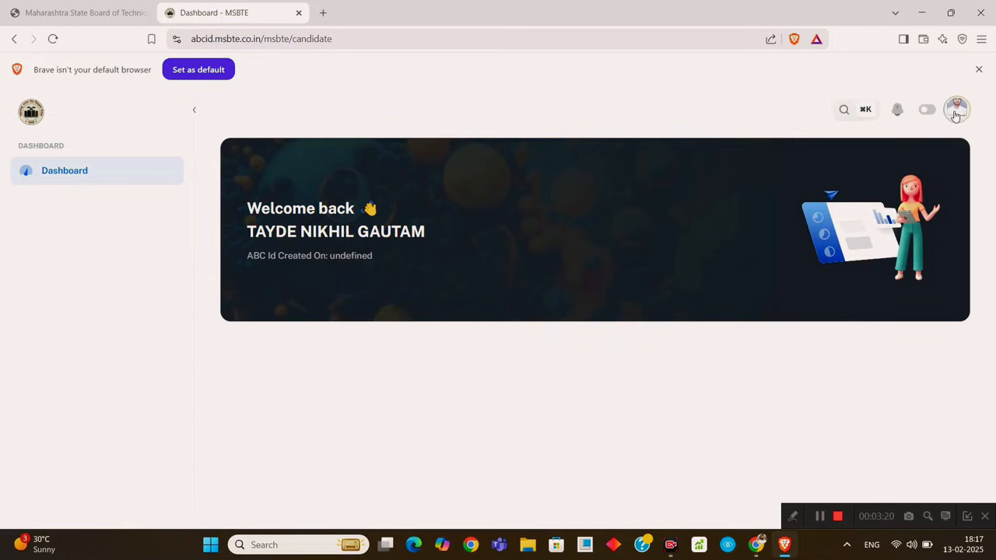
click(957, 109)
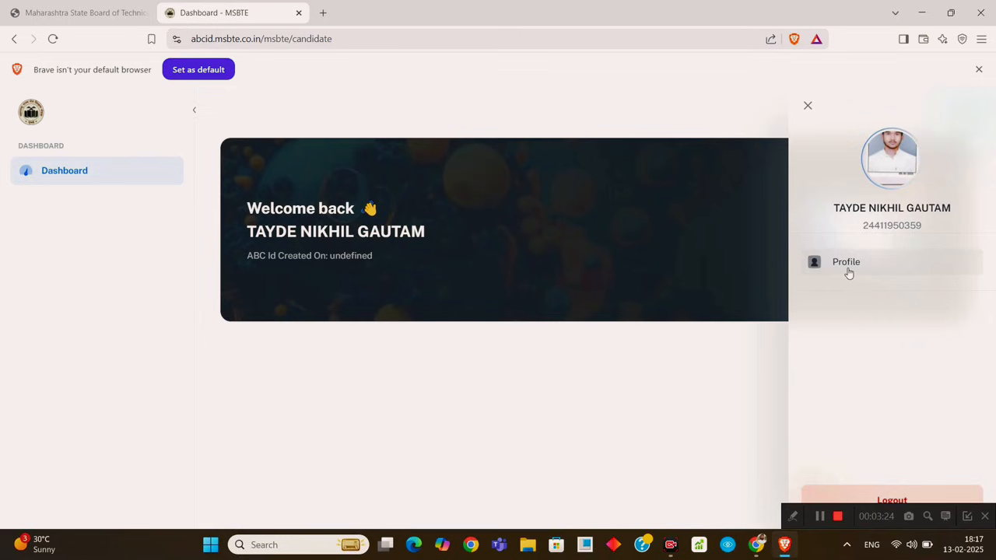
click(849, 268)
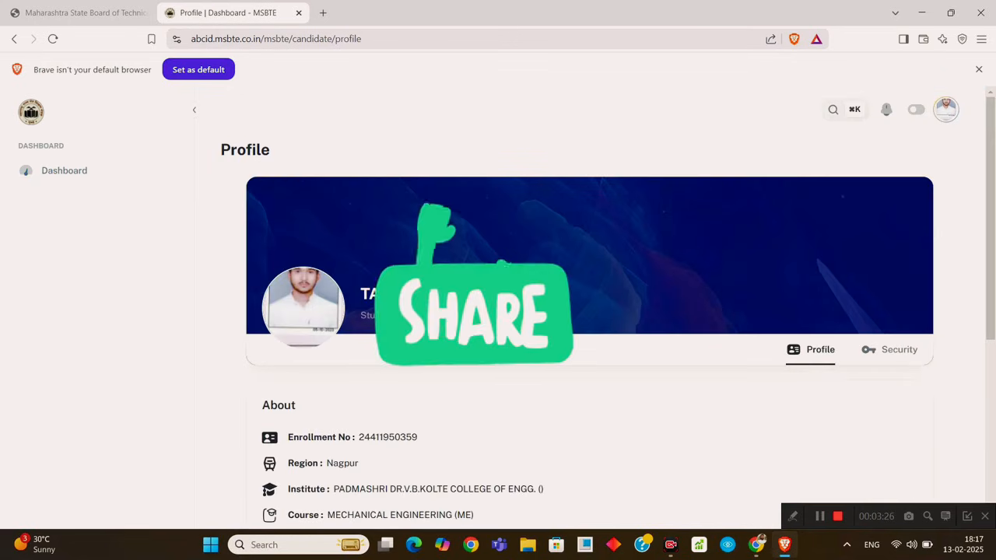
Step: Scroll the profile's About details to the ABC Id row and highlight the generated ABC Id
scroll(590, 312, down, 4)
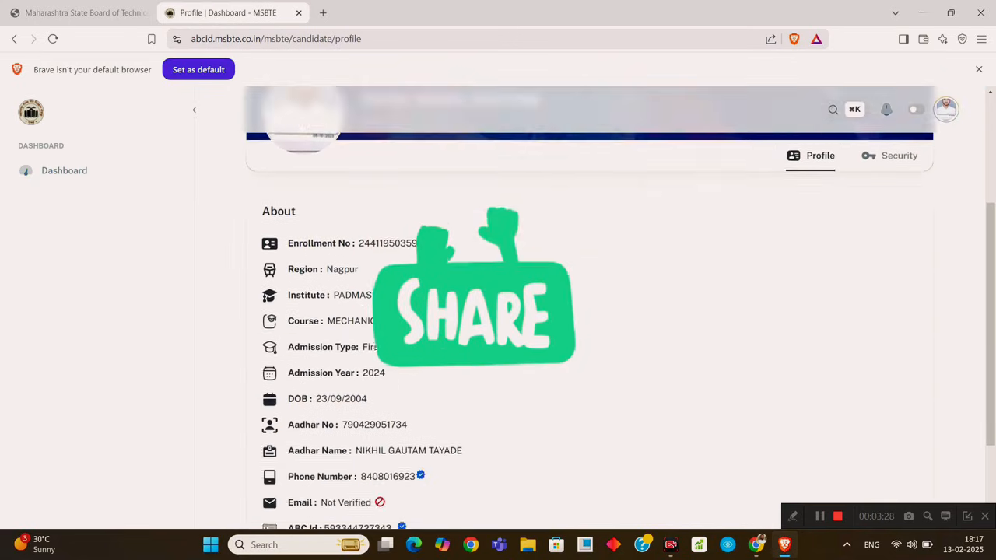
scroll(590, 312, down, 2)
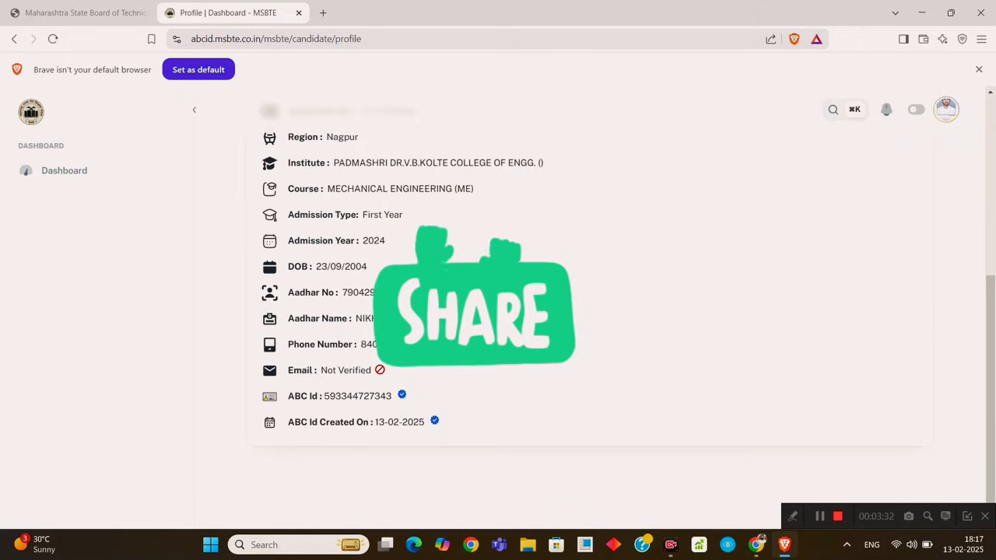
double_click(358, 396)
click(465, 390)
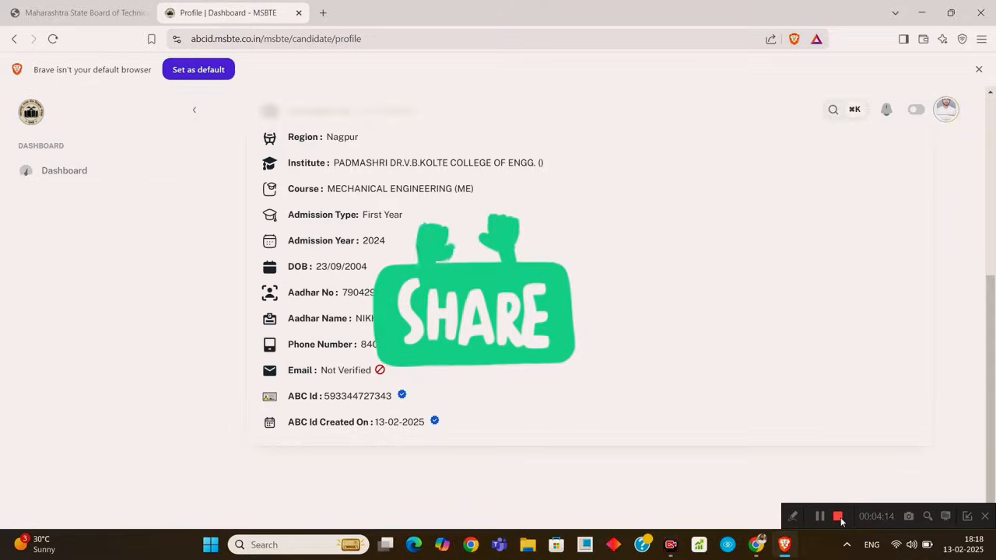
click(838, 517)
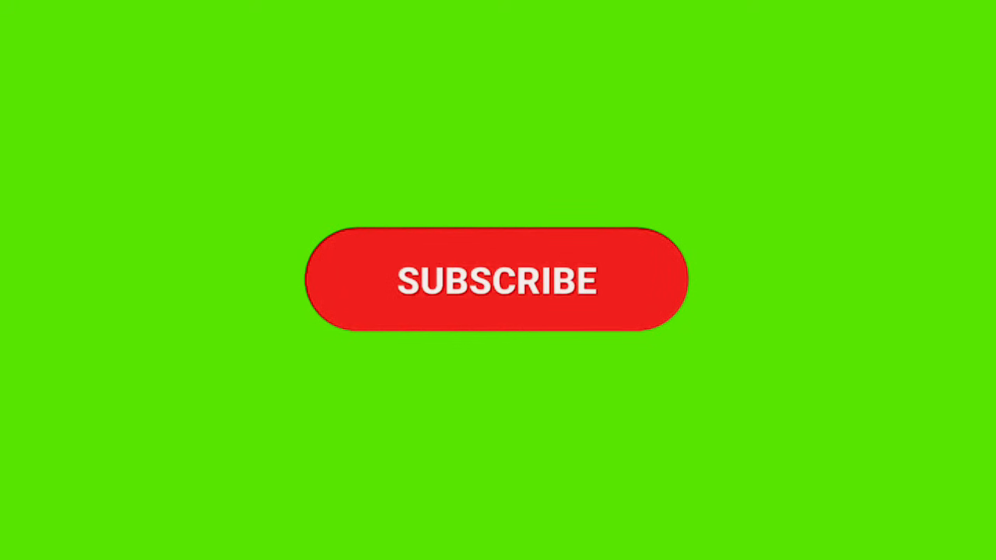